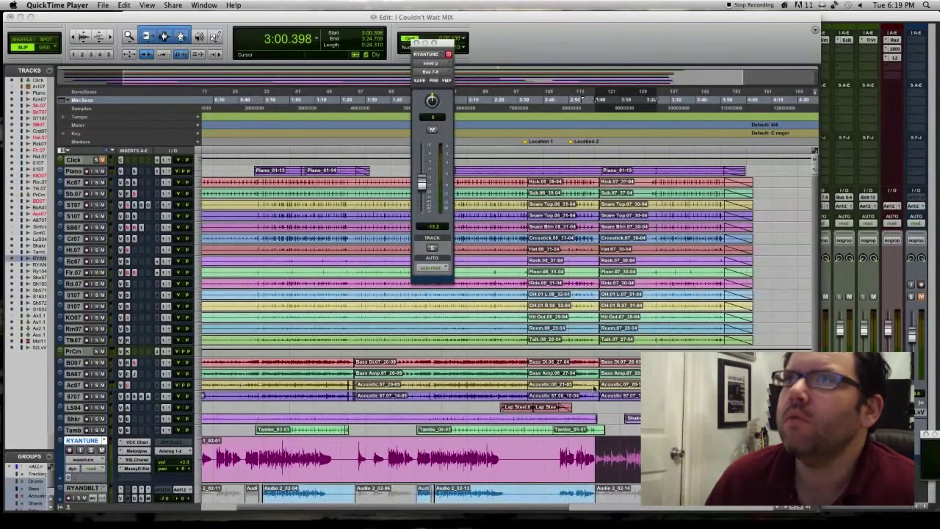
Step: Play back the mix session to audition the RYANTUNE lead vocal, then stop
click(593, 49)
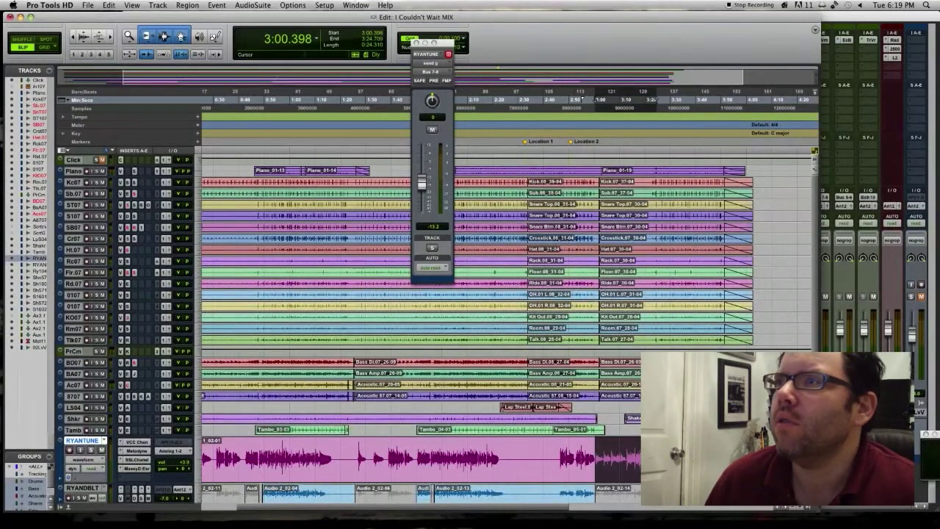
key(space)
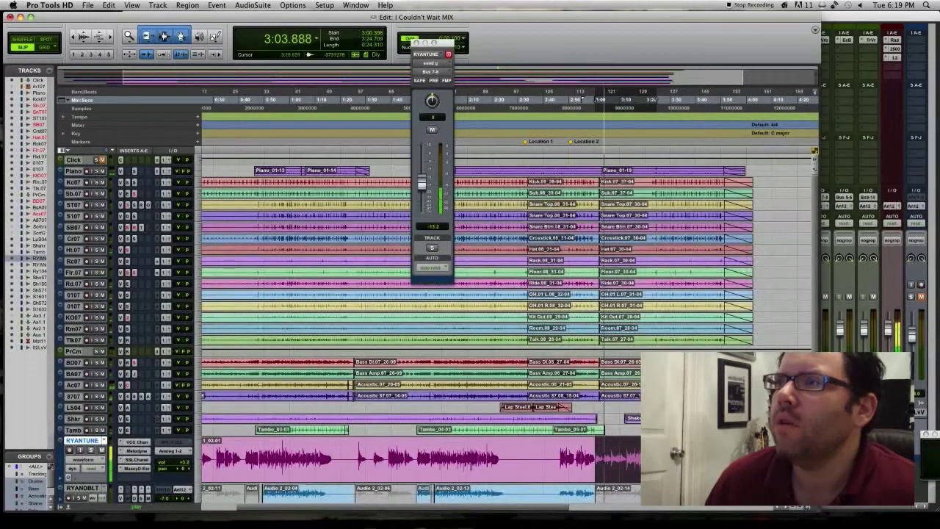
scroll(610, 452, down, 2)
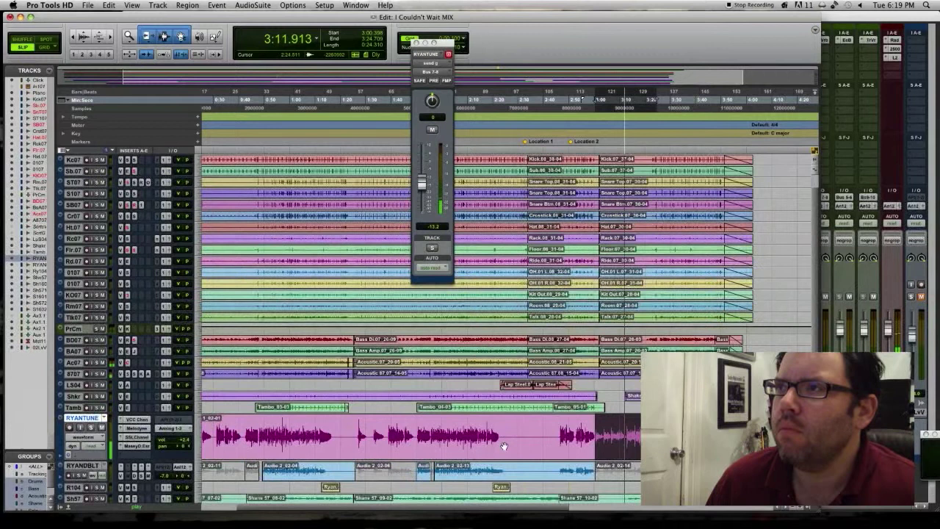
key(space)
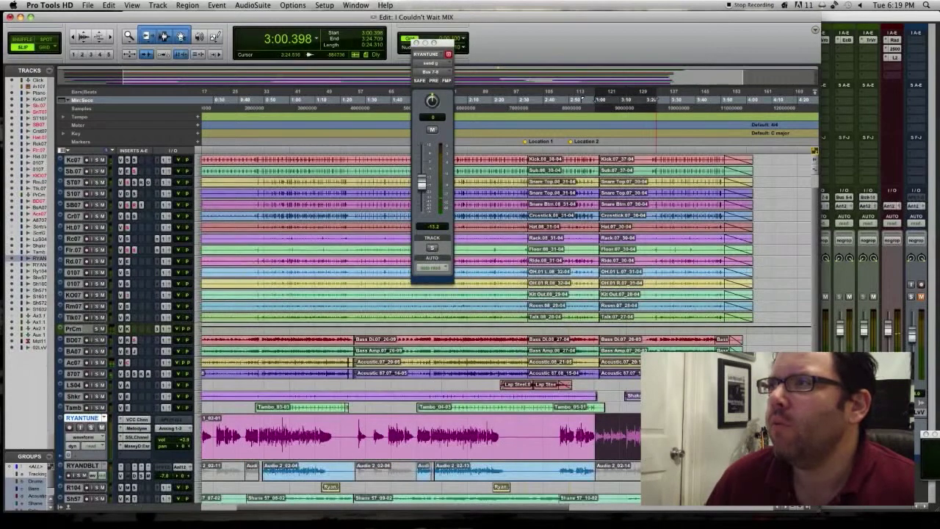
Step: Raise RYANTUNE's volume line slightly and check it briefly in solo
click(83, 436)
click(86, 444)
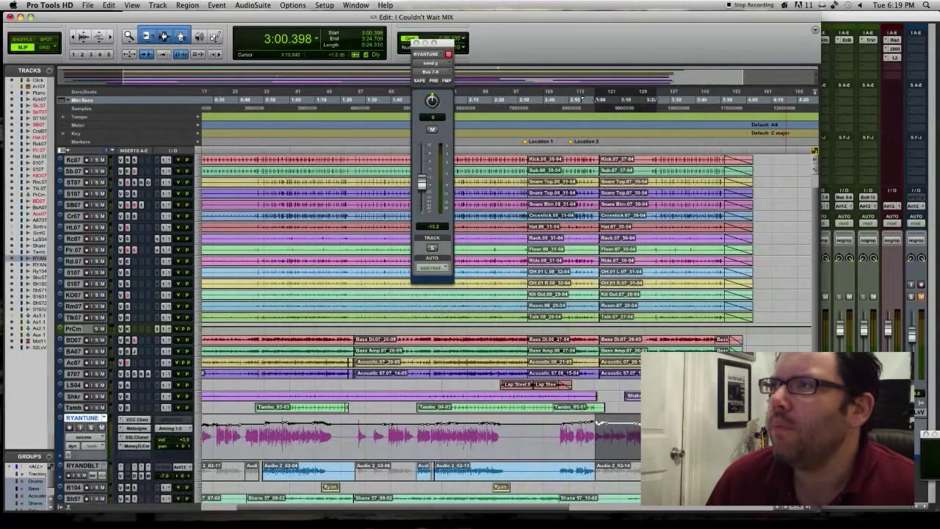
drag(641, 433, 812, 426)
click(91, 428)
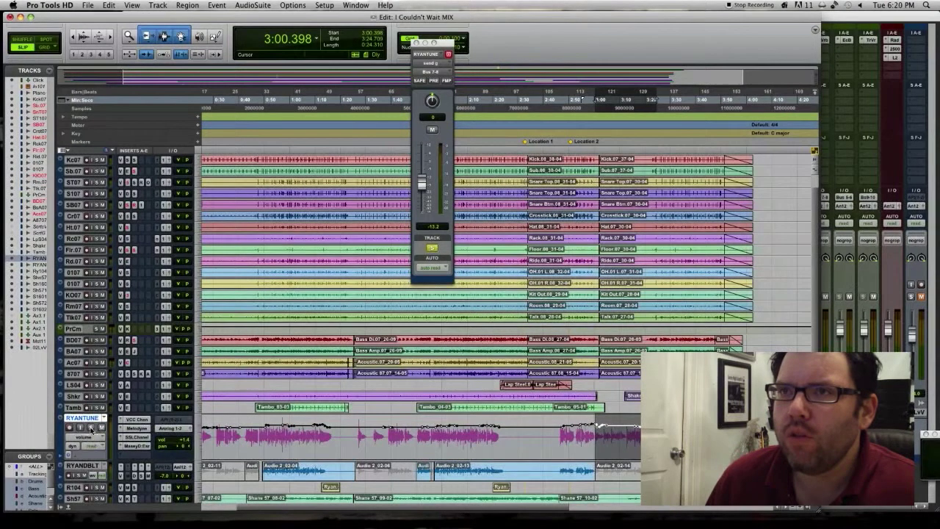
click(91, 427)
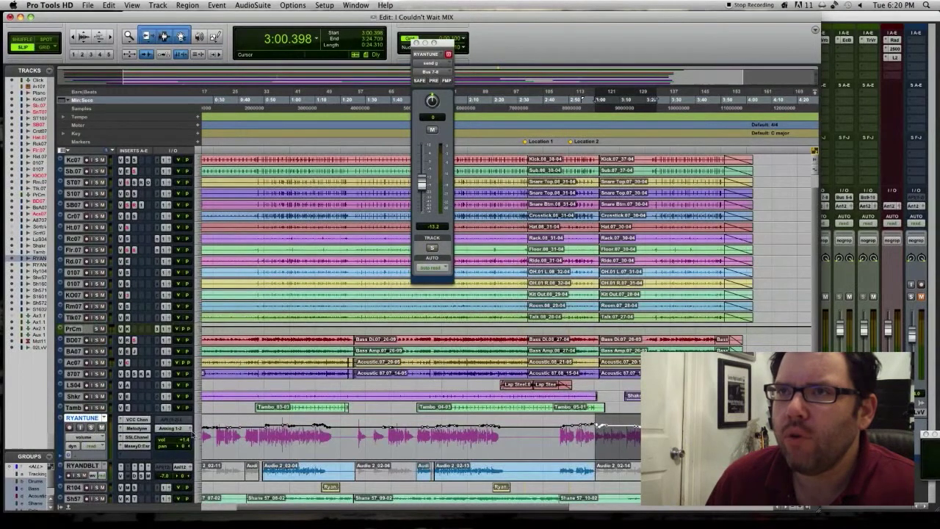
Step: Return RYANTUNE to waveform view and set the playback start point to 2:47.278
click(82, 438)
click(88, 428)
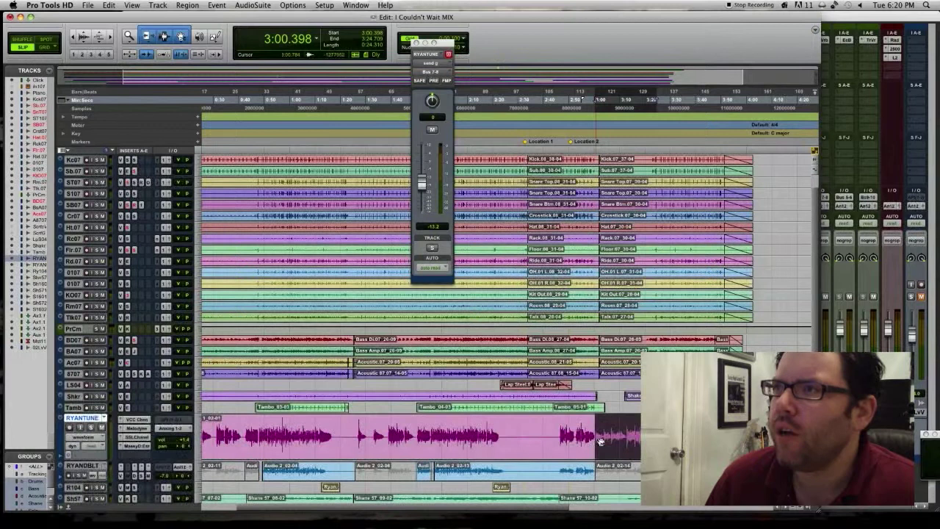
click(561, 427)
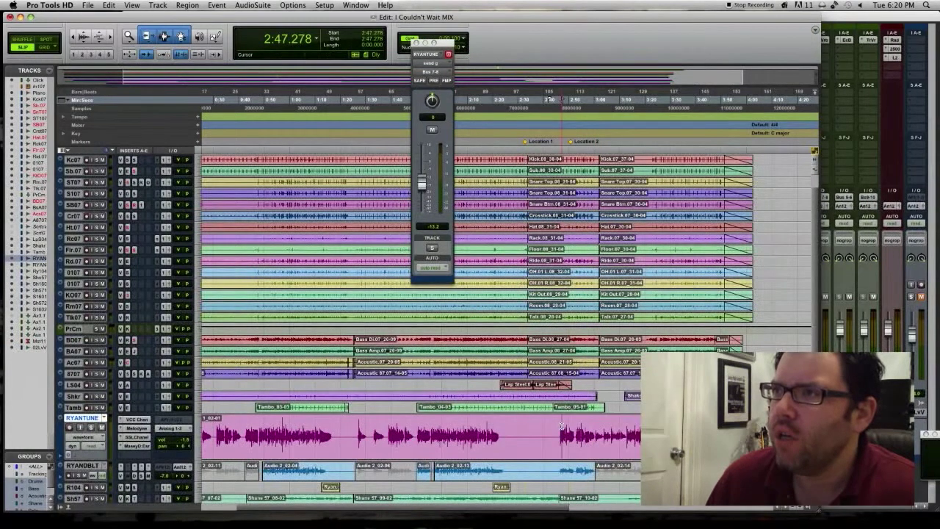
key(space)
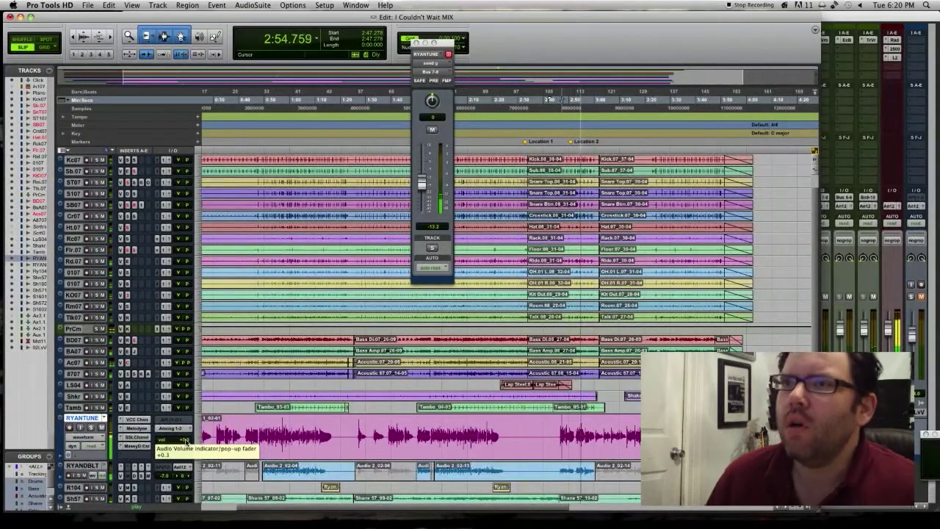
key(space)
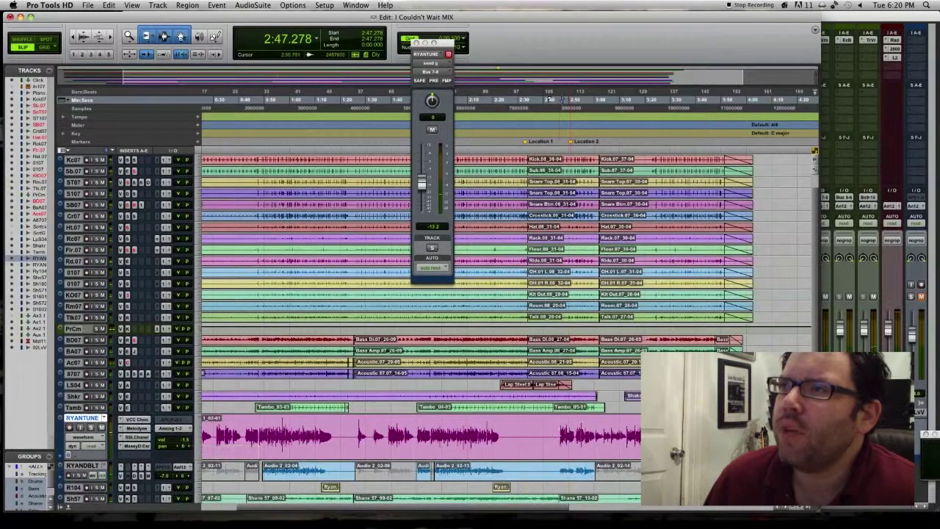
click(595, 430)
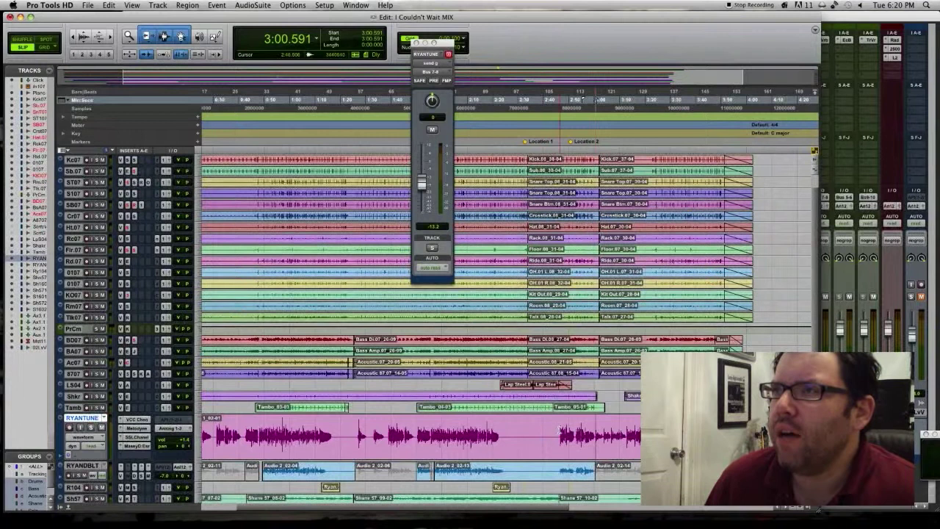
click(561, 430)
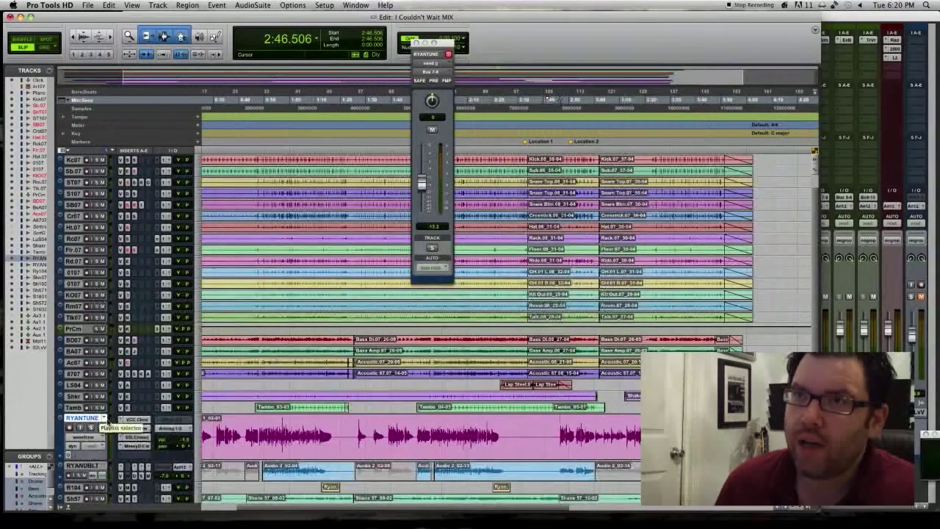
Step: Duplicate RYANTUNE with inserts kept as RYANTUN1 and open its SSL E-Channel insert
right_click(94, 417)
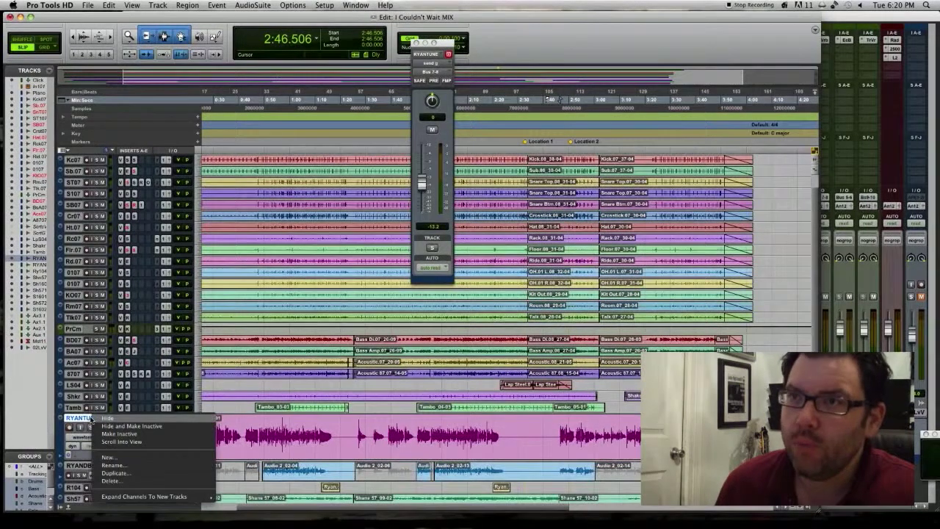
click(112, 471)
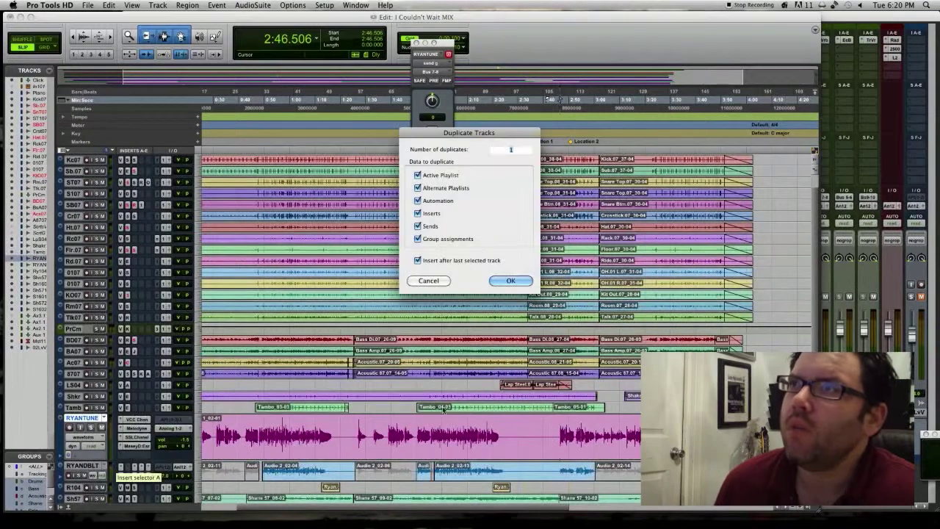
click(417, 213)
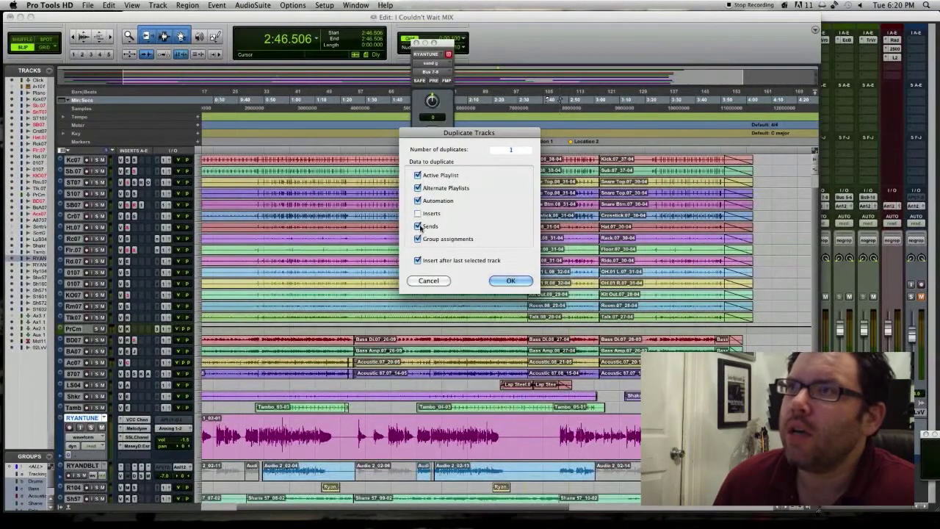
click(418, 213)
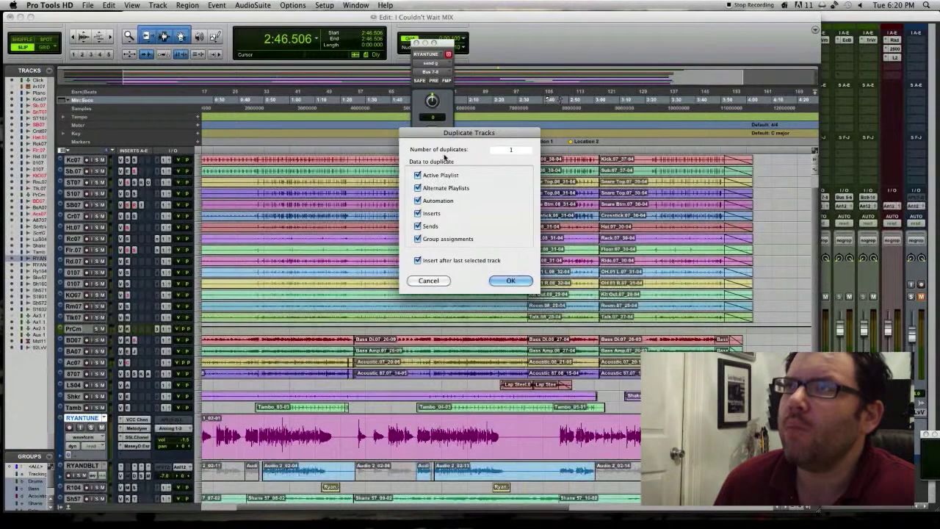
click(510, 281)
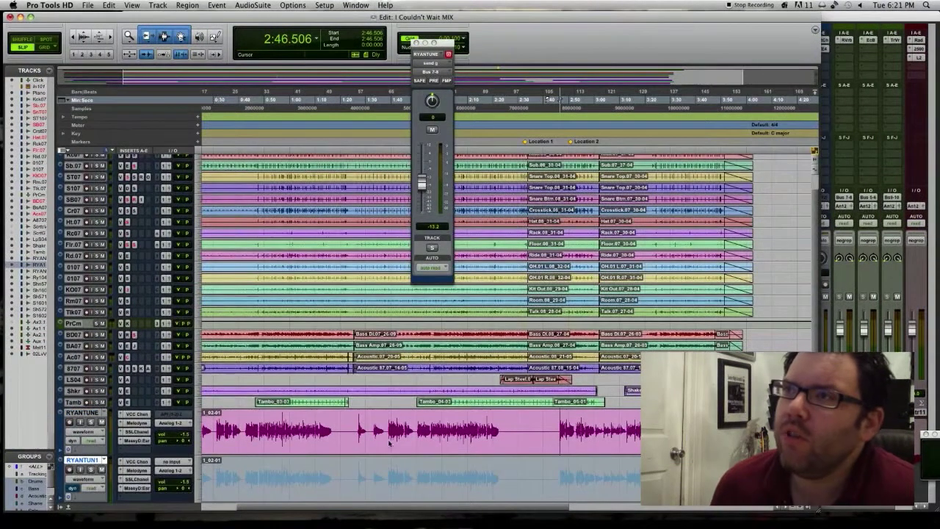
click(136, 479)
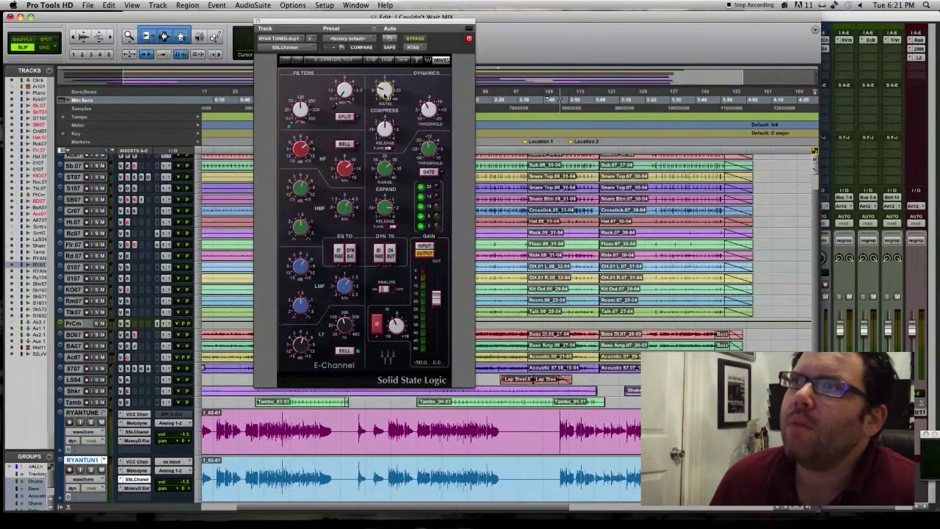
Step: Nudge the duplicate's E-Channel compressor threshold, then bring up the Mix window
mouse_move(384, 91)
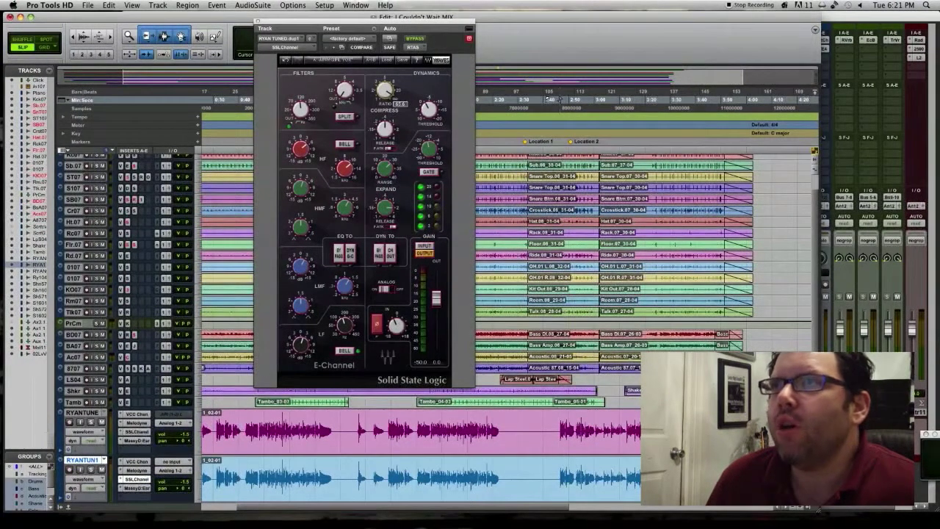
drag(439, 111, 439, 107)
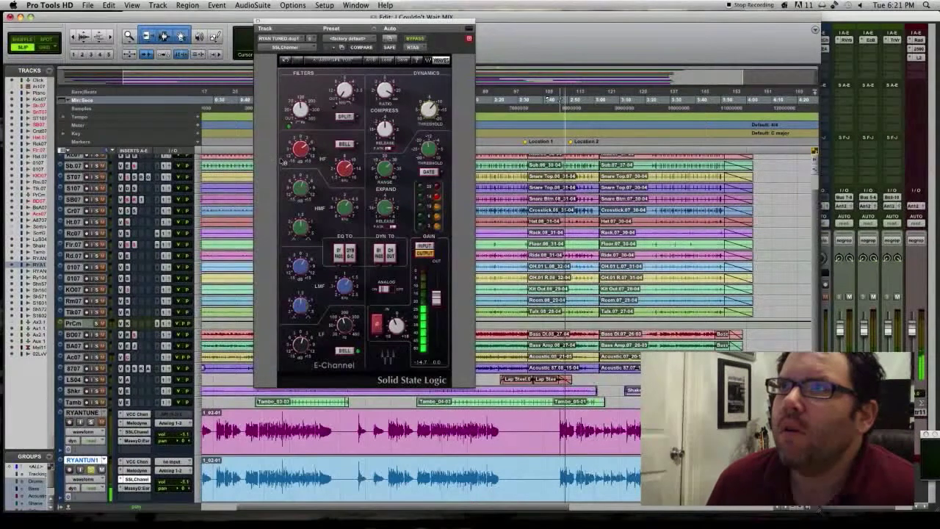
mouse_move(300, 149)
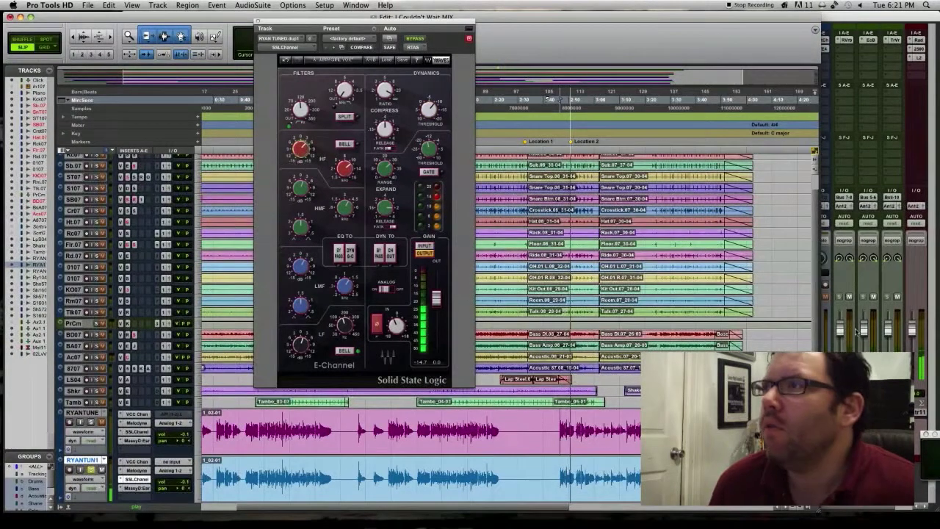
key(super+equal)
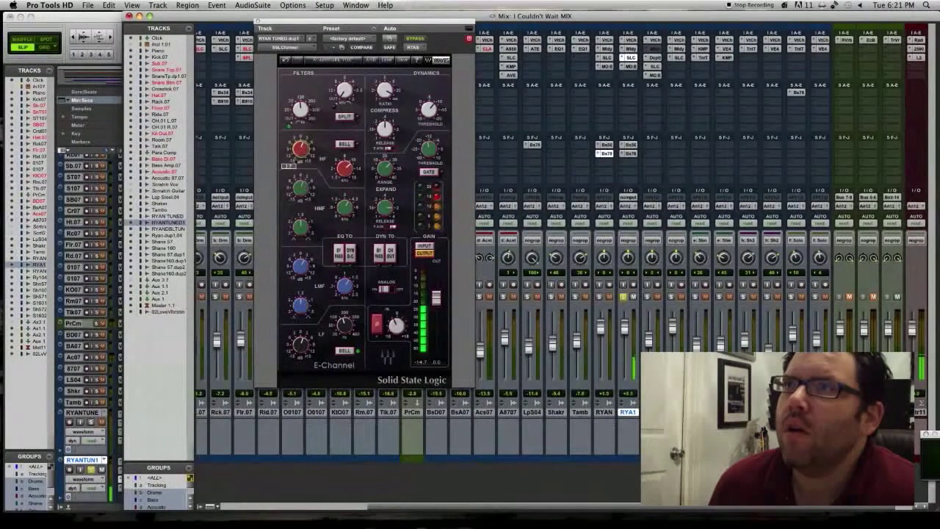
Step: Bypass the SSL E-Channel to compare the unprocessed vocal, then re-enable it
mouse_move(301, 102)
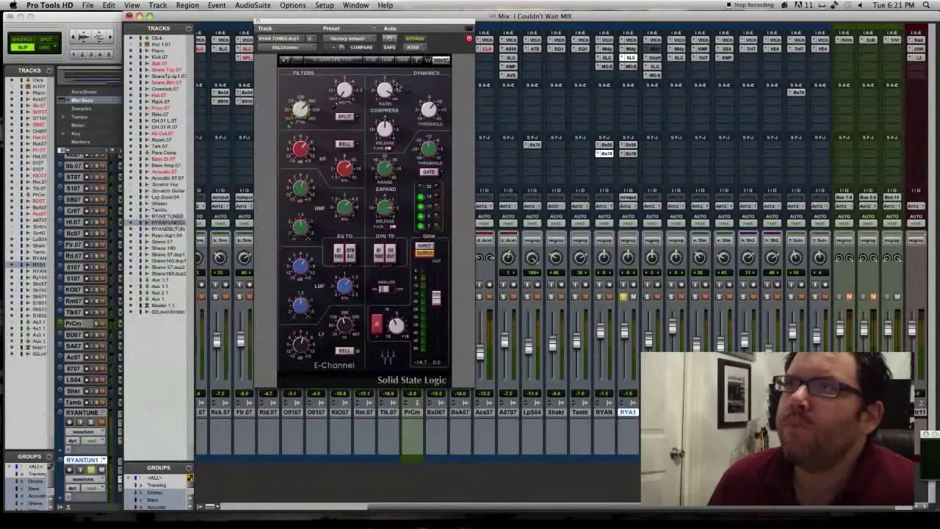
click(416, 39)
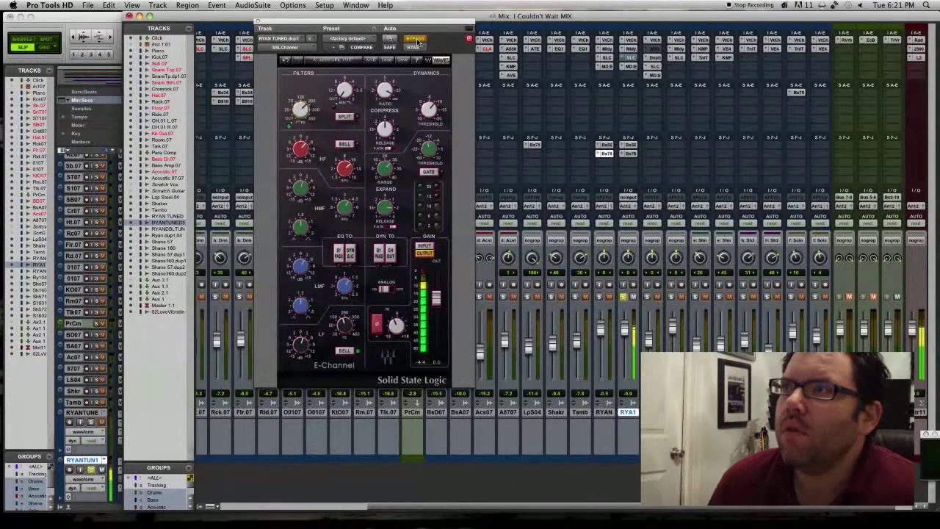
click(416, 39)
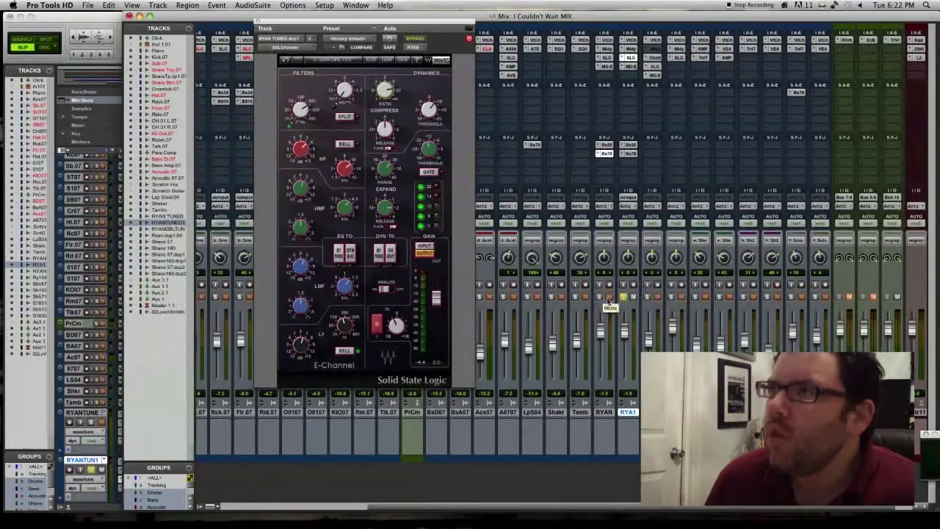
Step: Solo RYAN and RYA1 together and unmute the Bus 5-6 aux
click(598, 297)
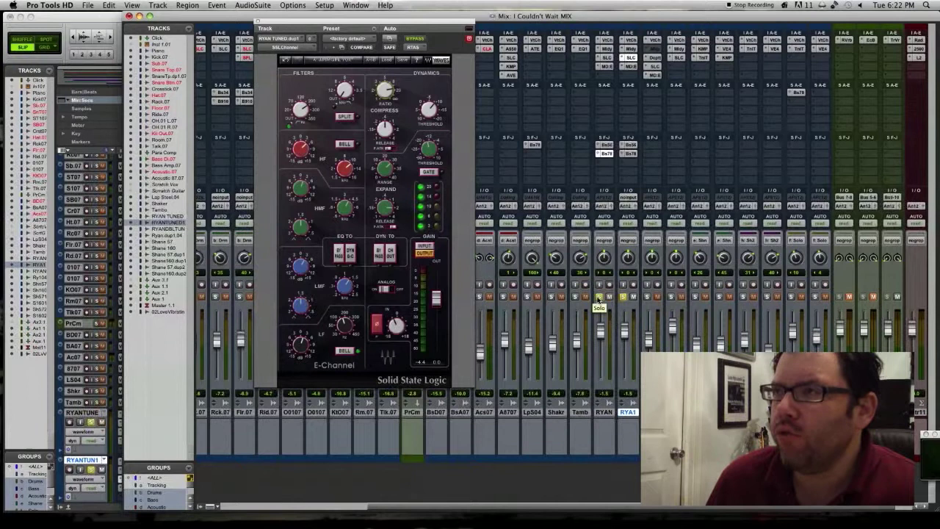
click(623, 297)
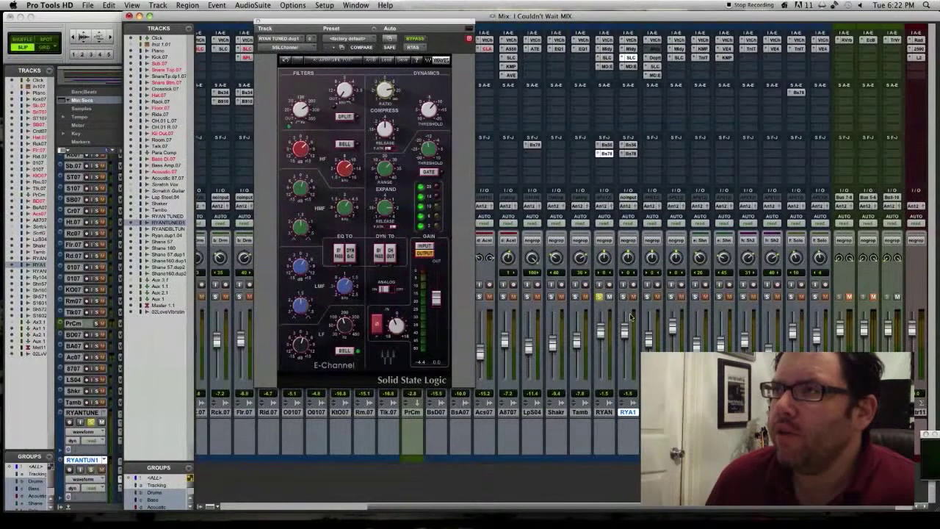
click(872, 297)
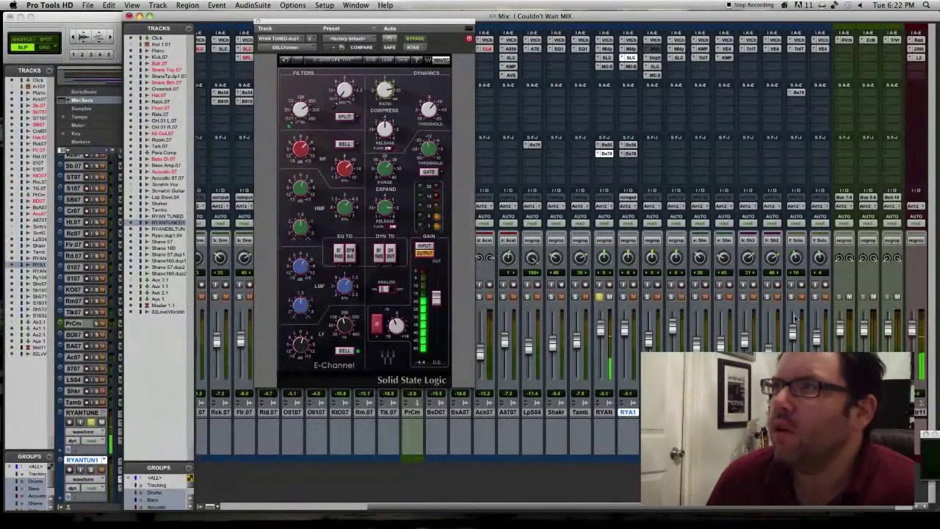
click(623, 297)
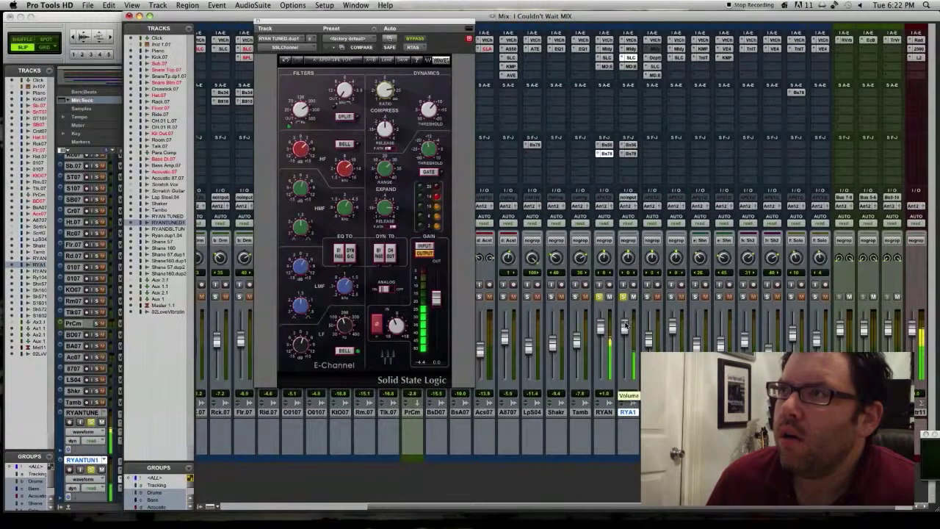
Step: Set RYA1's automation mode to off and go back to the Edit window
click(628, 223)
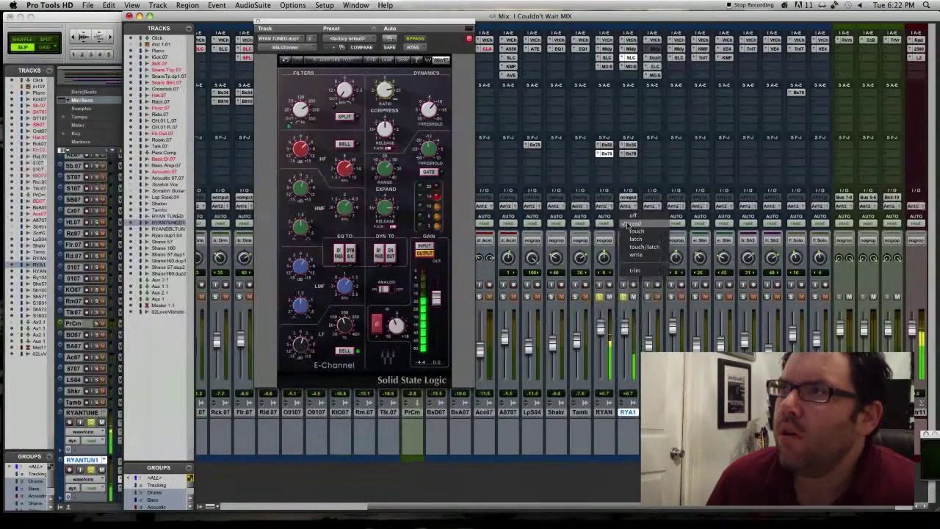
click(630, 219)
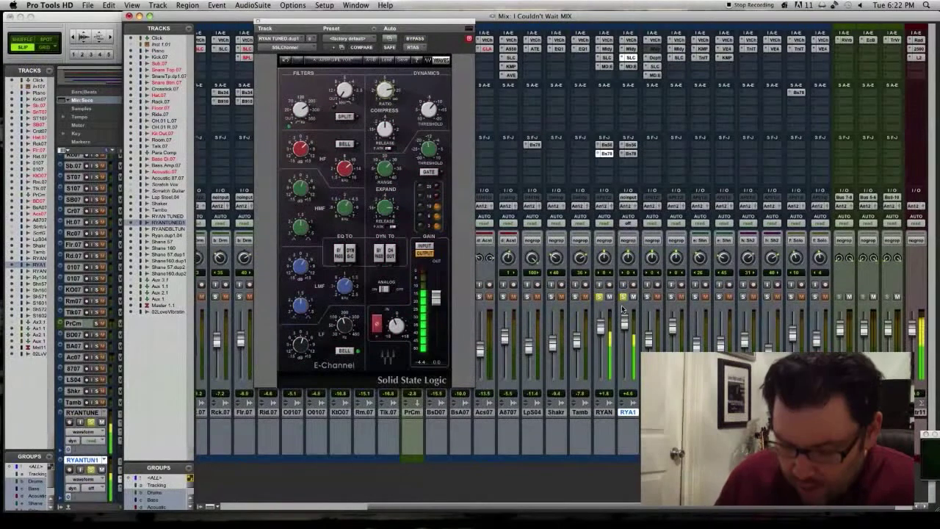
key(super+equal)
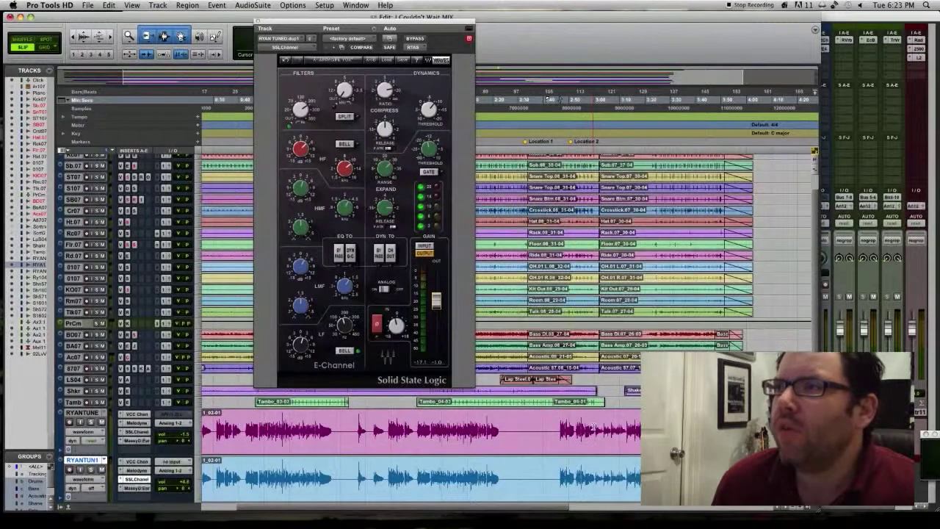
Step: Play a short range near the end of RYANTUNE, then select the RYANTUN1 track
drag(594, 422, 626, 427)
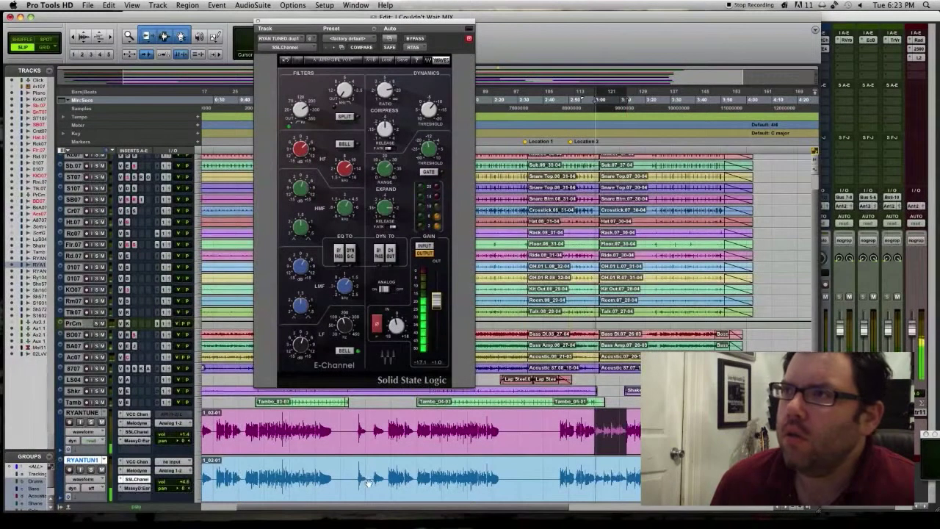
key(space)
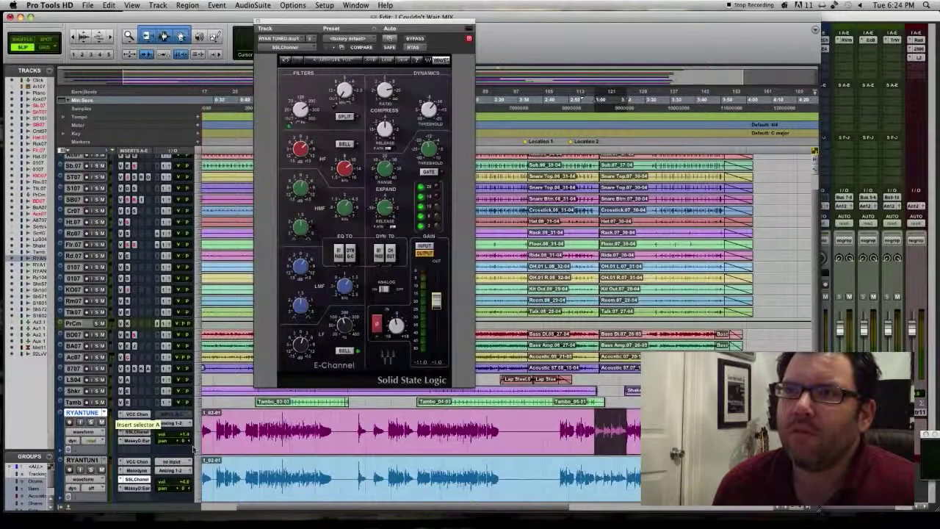
click(83, 459)
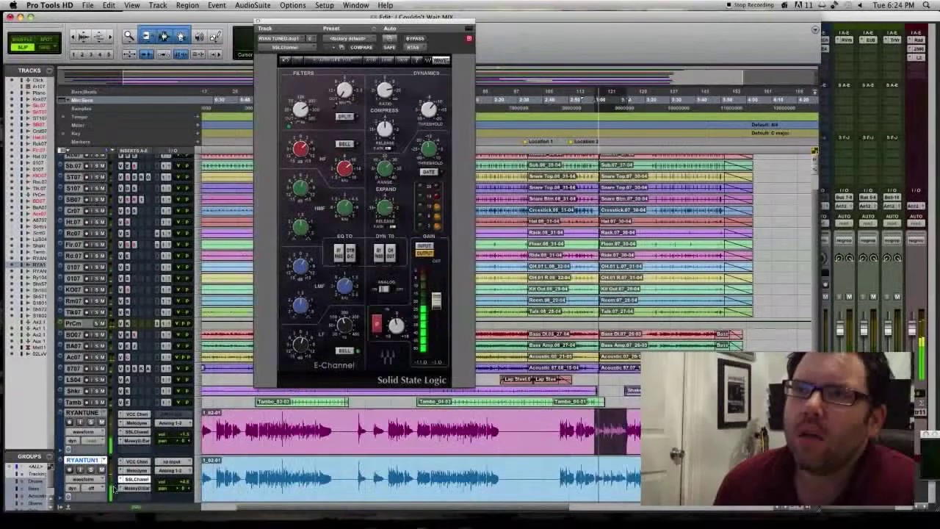
Step: Solo RYANTUNE, show RYANTUN1's volume fader, and switch RYANTUN1 to a new automation mode
click(91, 422)
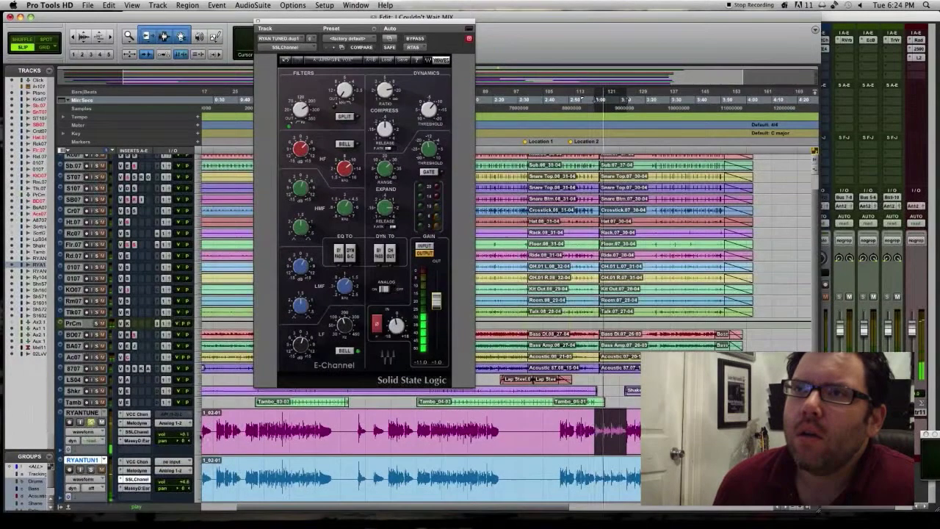
click(182, 484)
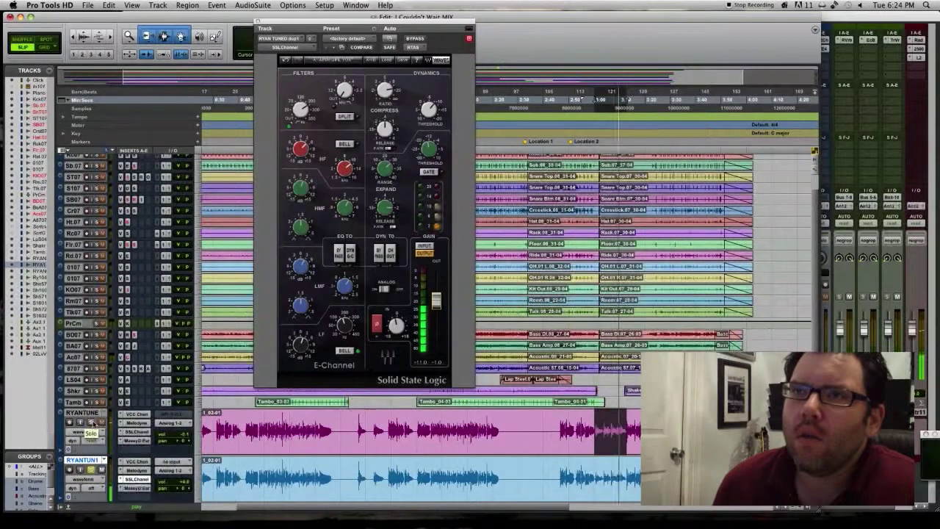
click(90, 424)
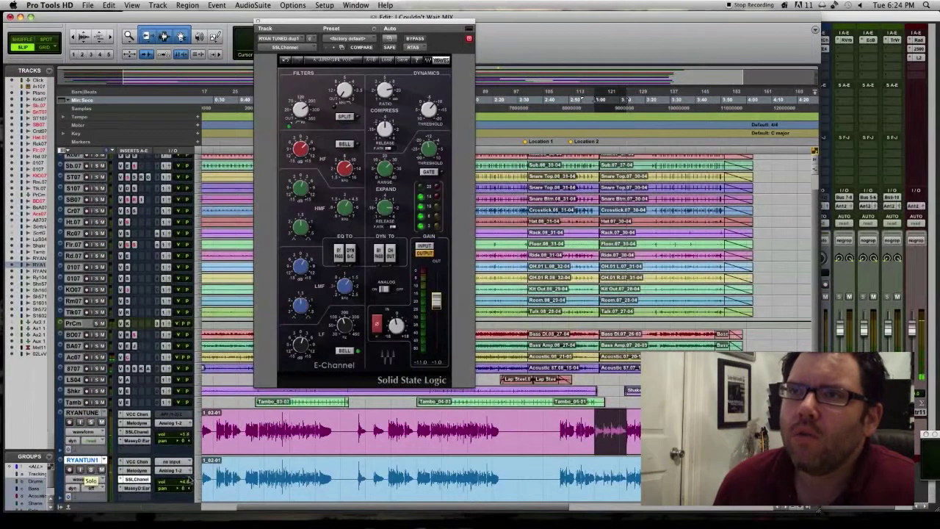
click(94, 489)
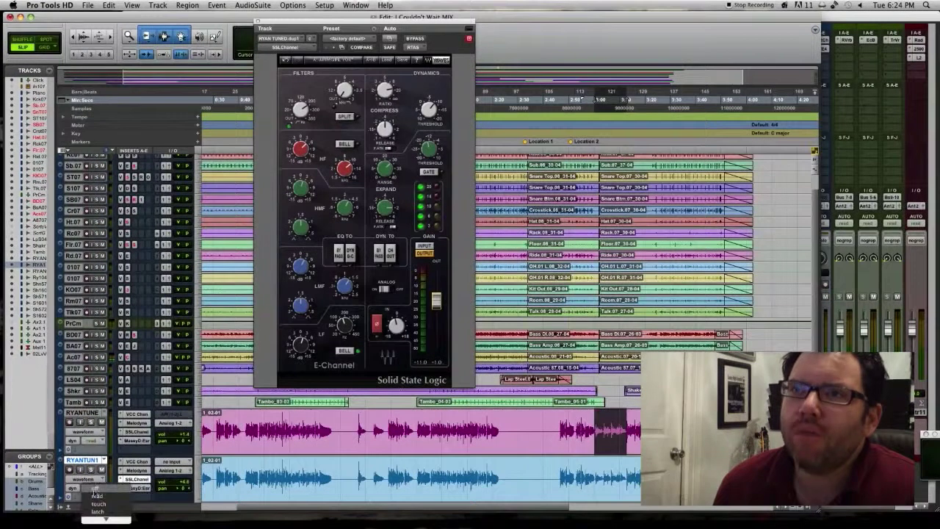
click(96, 496)
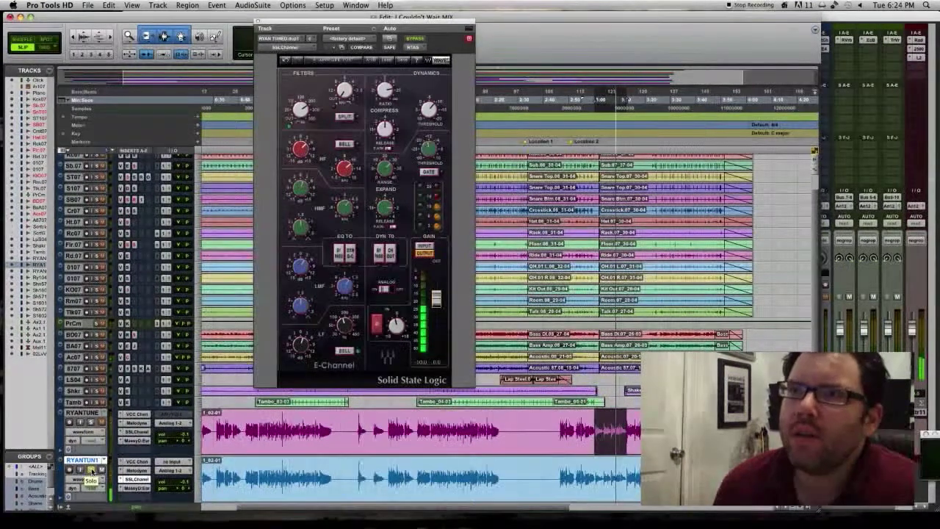
Step: Solo RYANTUNE and load its SSLChannel insert (Insert C) into the E-Channel window
click(91, 423)
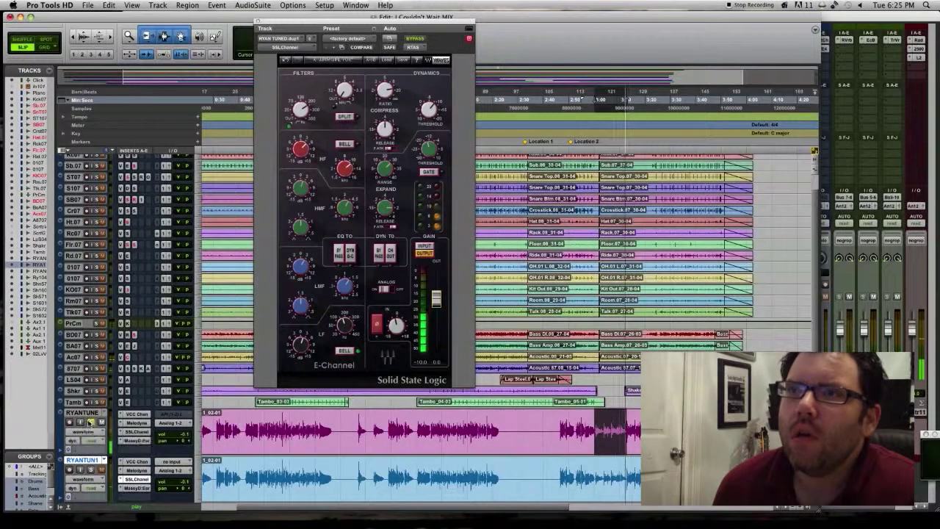
click(147, 434)
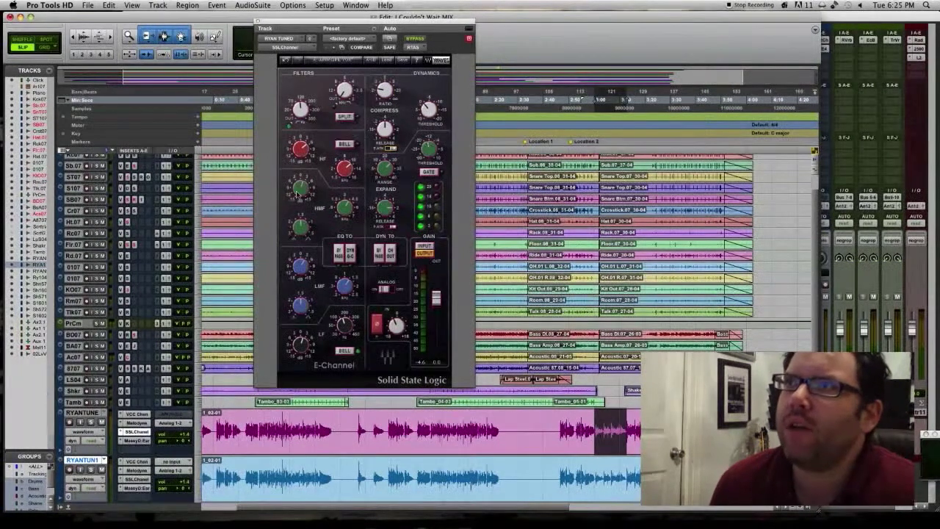
mouse_move(383, 89)
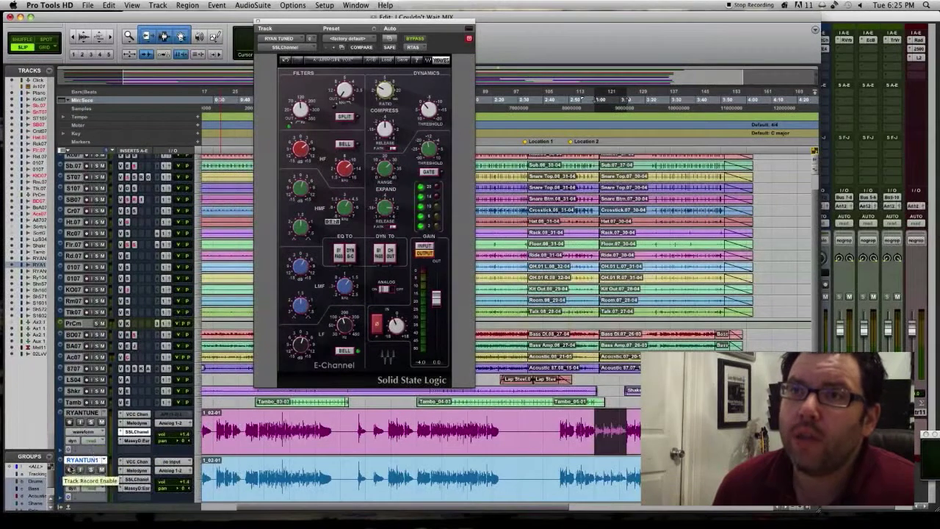
Step: In the Mix window, add a send from the RYAN vocal to Bus 11-12 (Stereo)
right_click(81, 461)
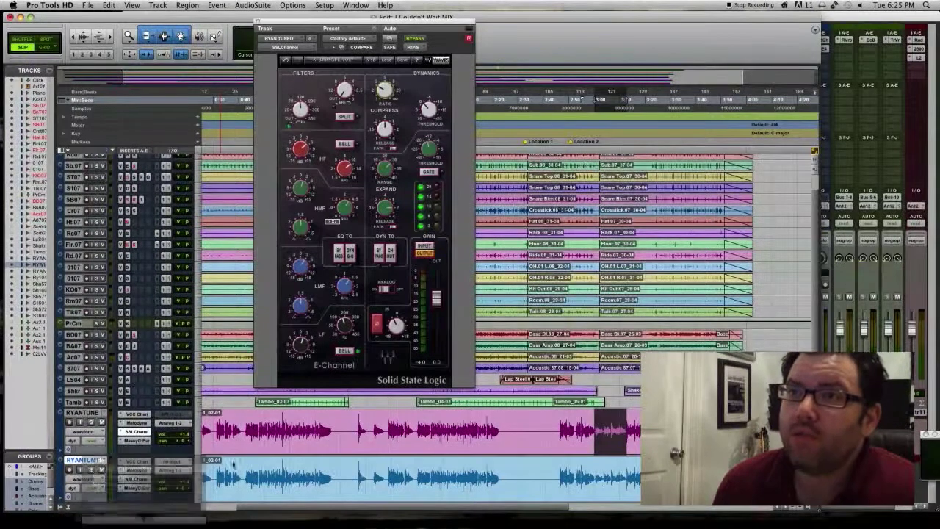
click(121, 450)
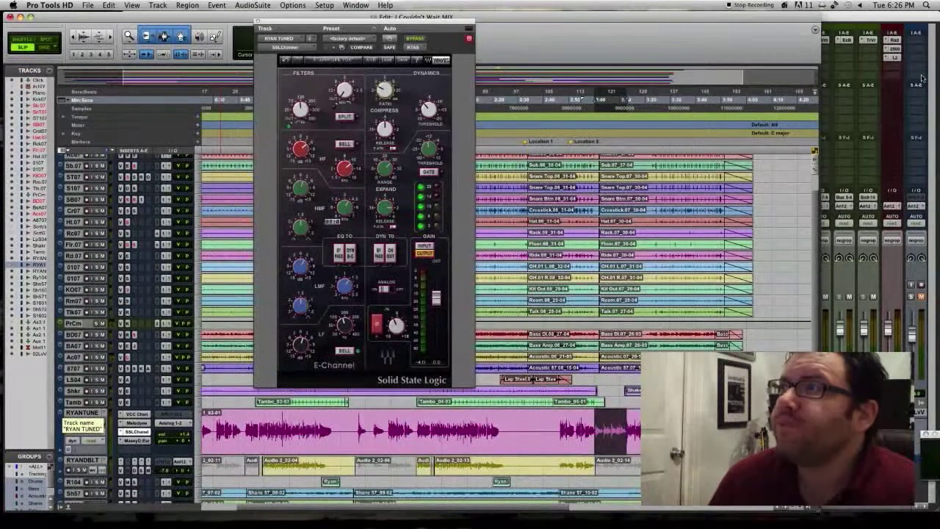
click(911, 70)
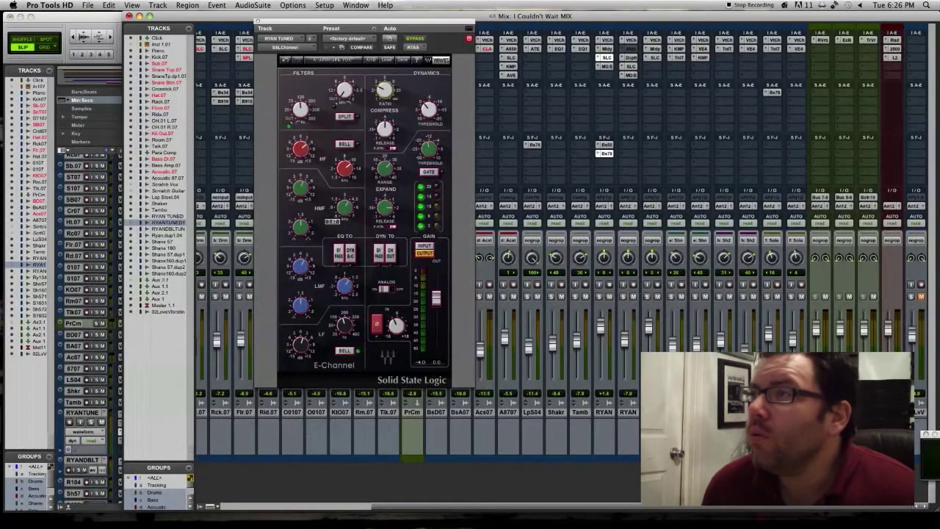
click(604, 412)
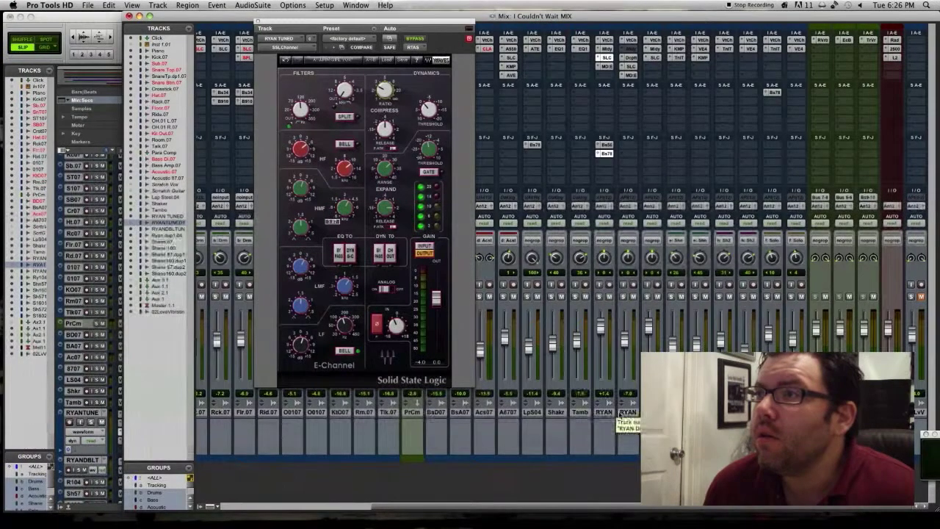
click(604, 162)
mouse_move(624, 194)
click(661, 188)
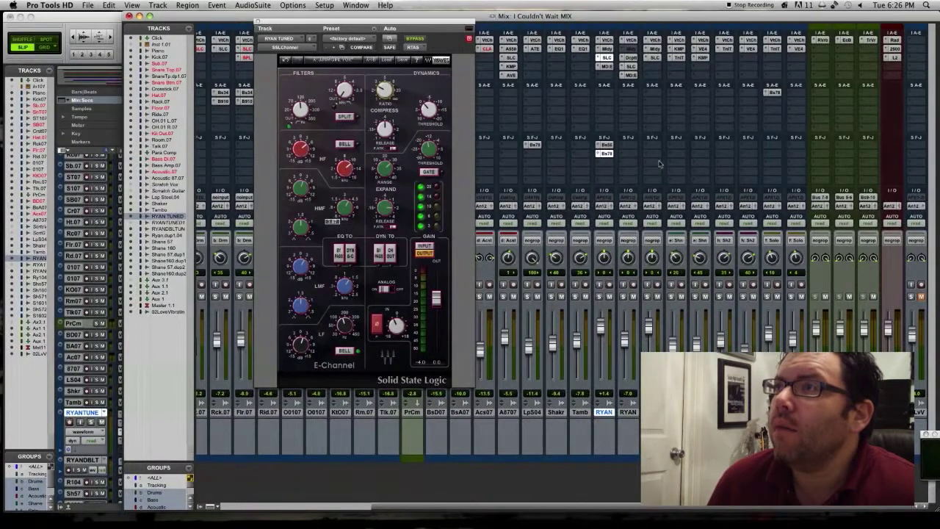
click(606, 162)
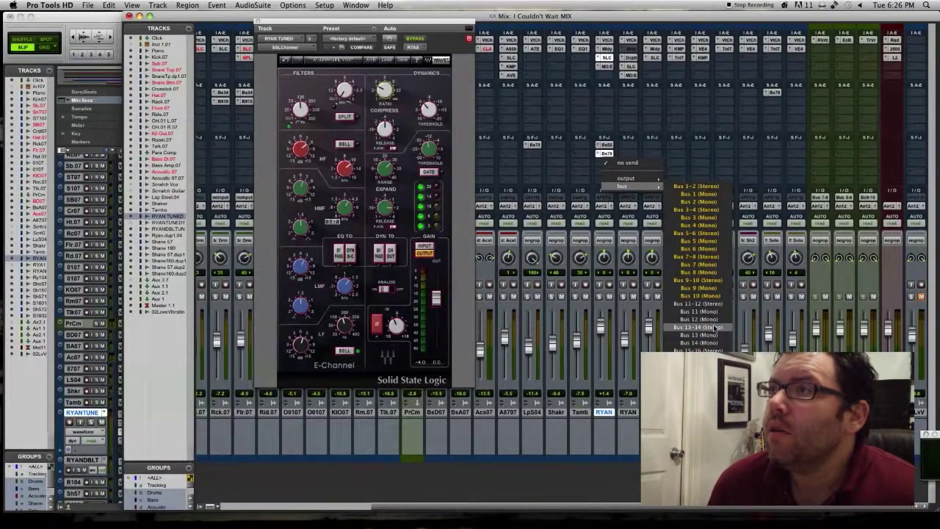
click(712, 304)
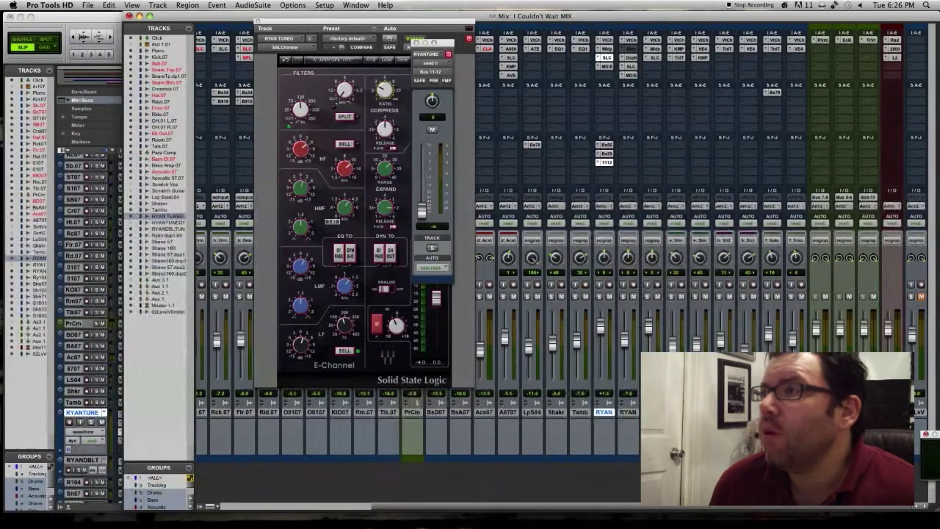
Step: Create a new stereo aux input track named Para
click(158, 299)
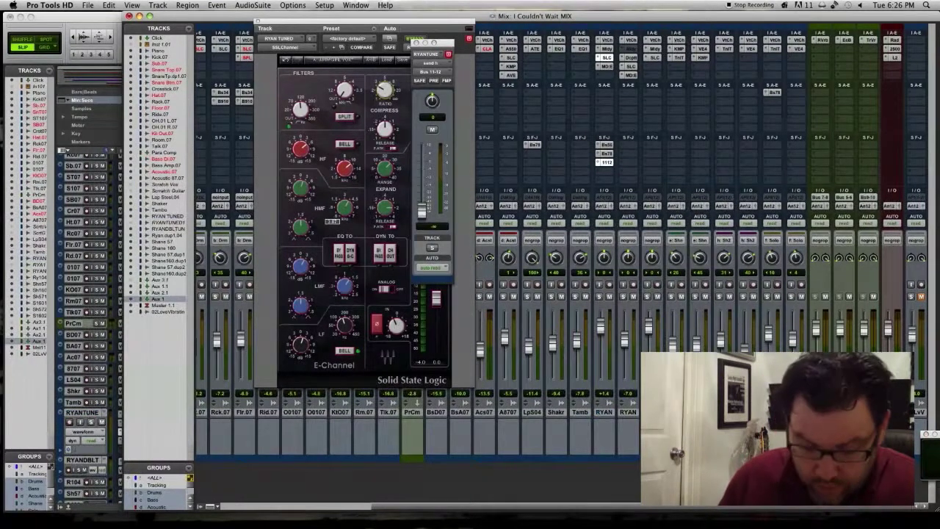
key(super+shift+n)
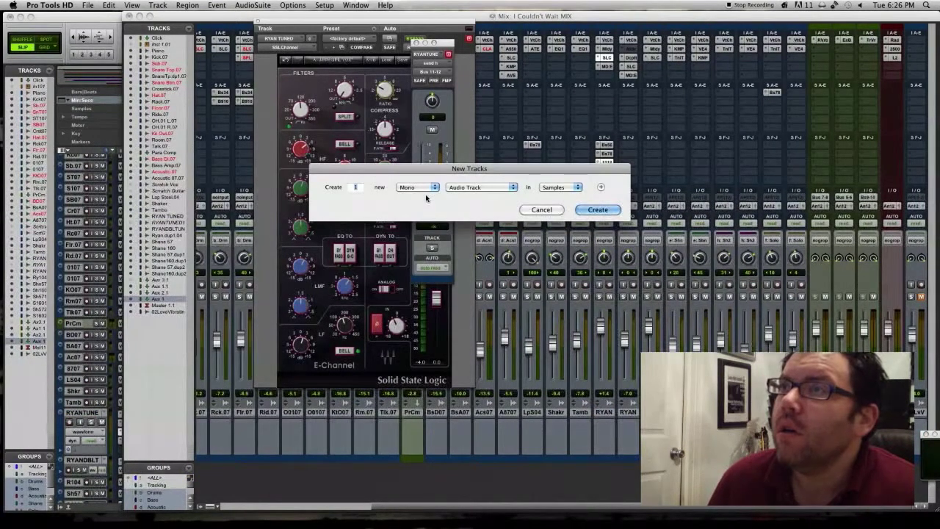
click(423, 187)
click(411, 197)
click(481, 188)
click(470, 197)
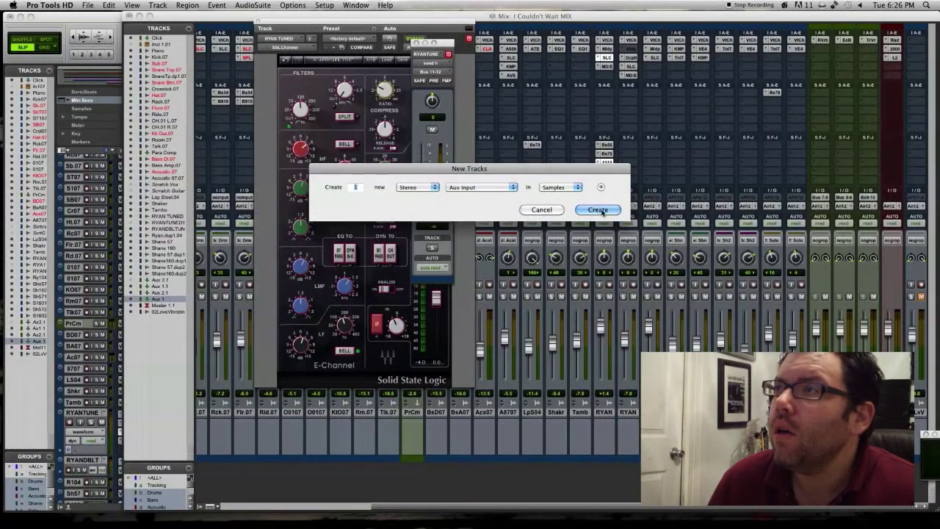
click(599, 210)
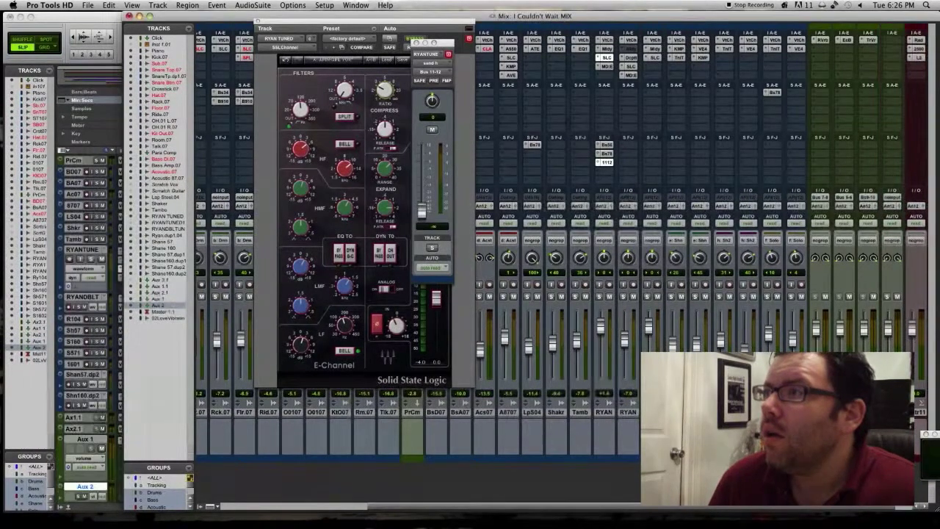
text(Parl)
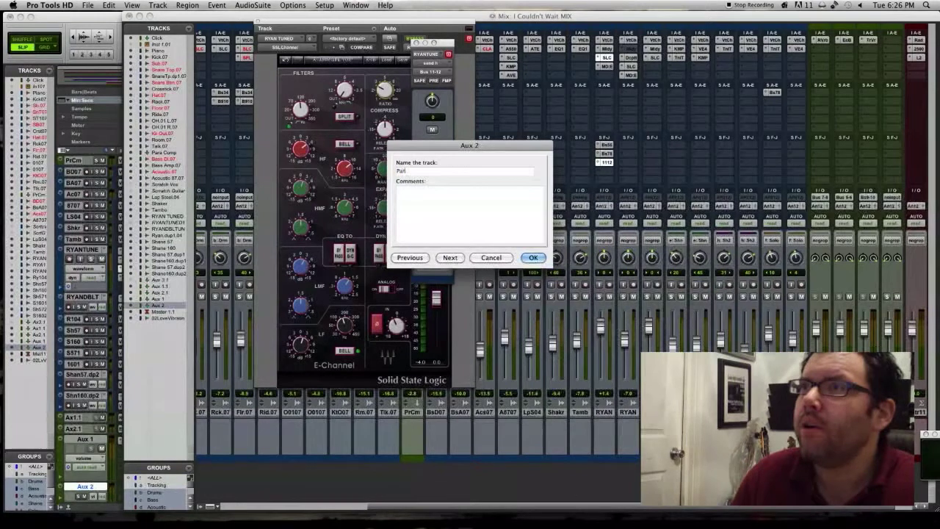
key(Return)
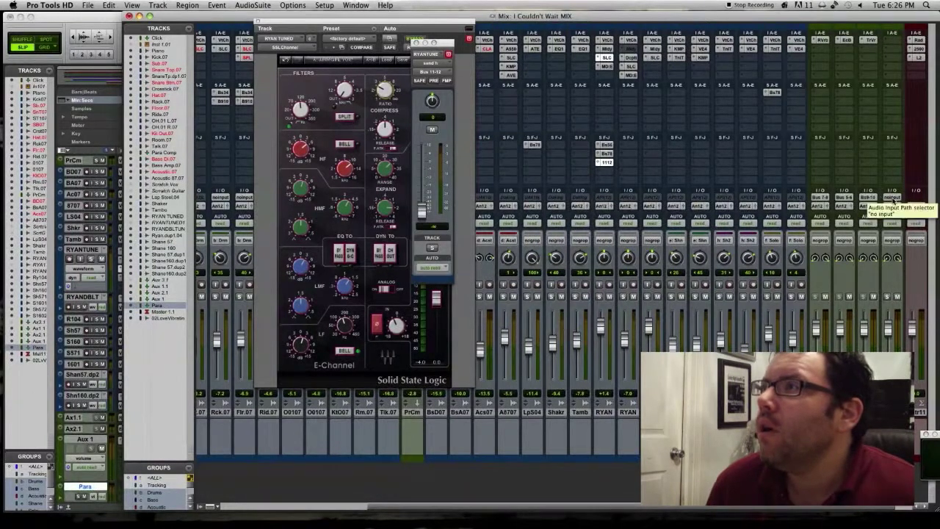
Step: Set the Para track's input to Bus 11-12
click(891, 198)
mouse_move(894, 214)
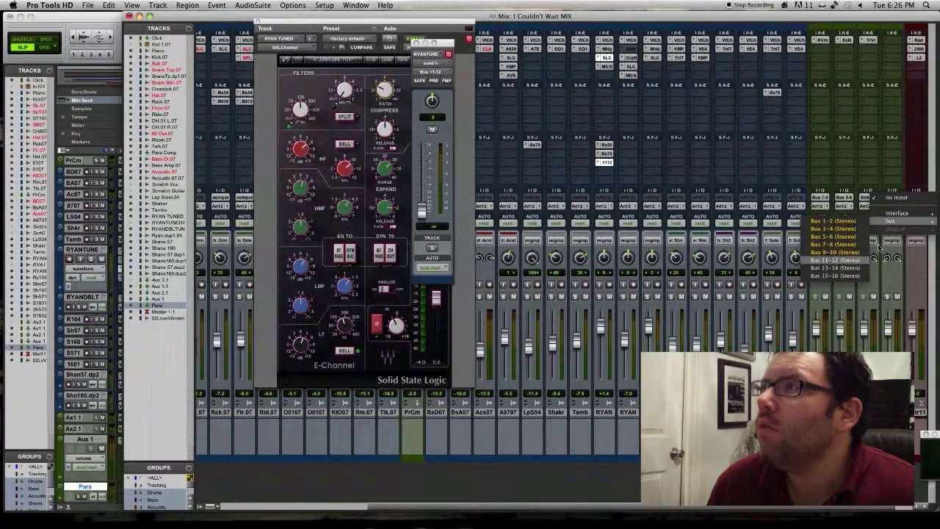
click(854, 262)
click(916, 41)
mouse_move(872, 72)
mouse_move(759, 80)
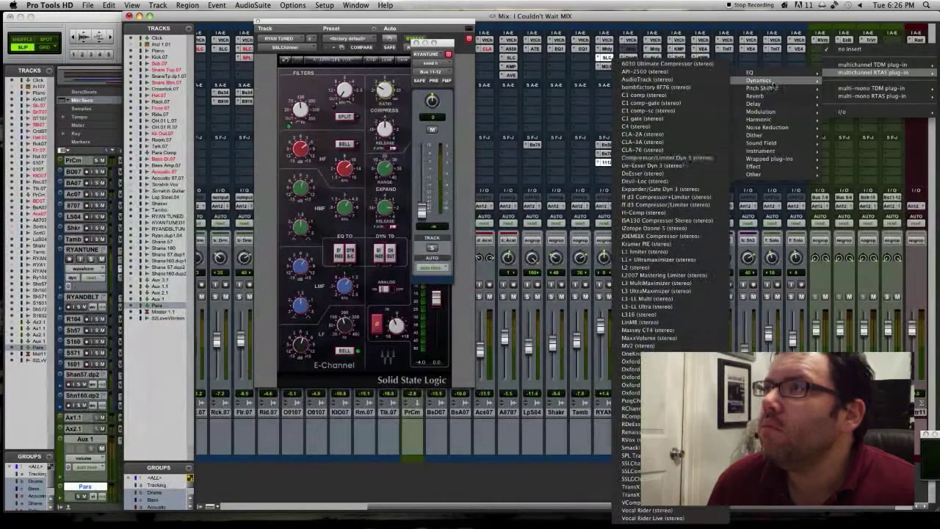
Step: Insert the Focusrite d3 Compressor/Limiter on Para, solo RYANTUNE and raise its Para send
click(676, 197)
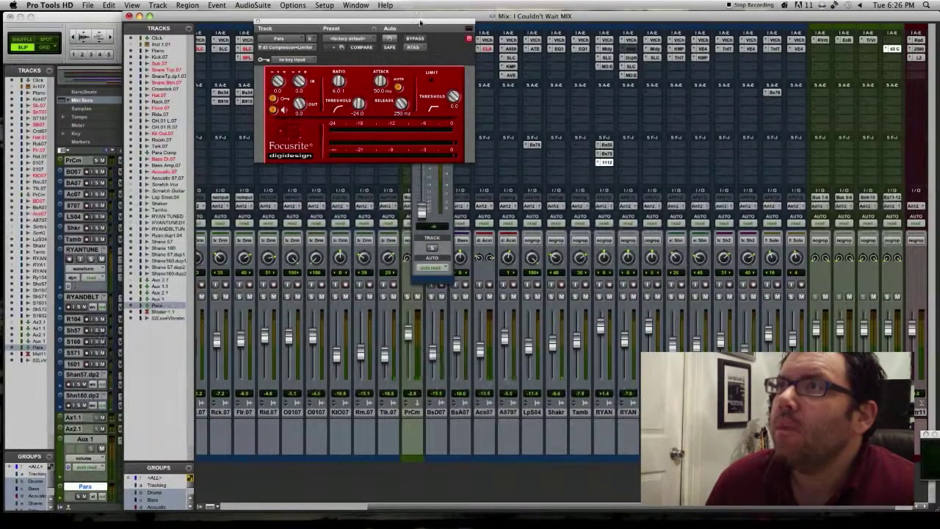
drag(418, 22, 270, 43)
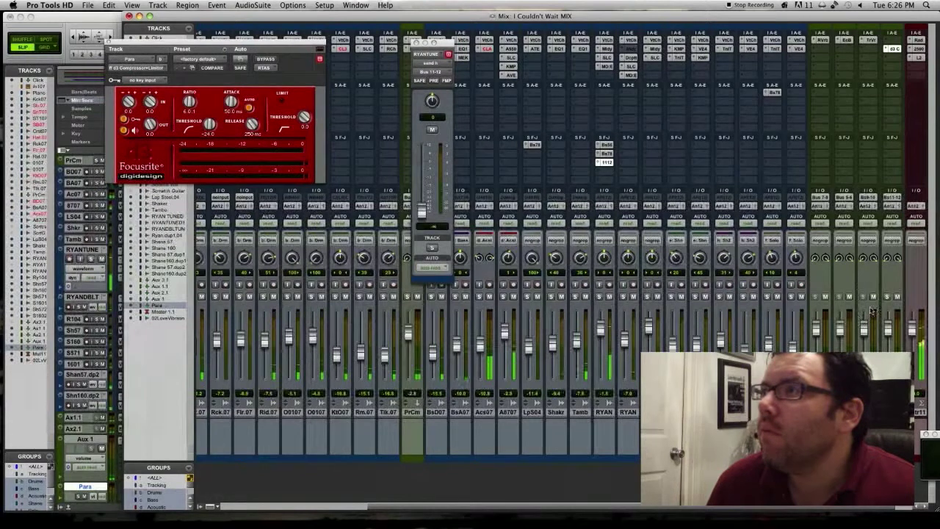
click(599, 297)
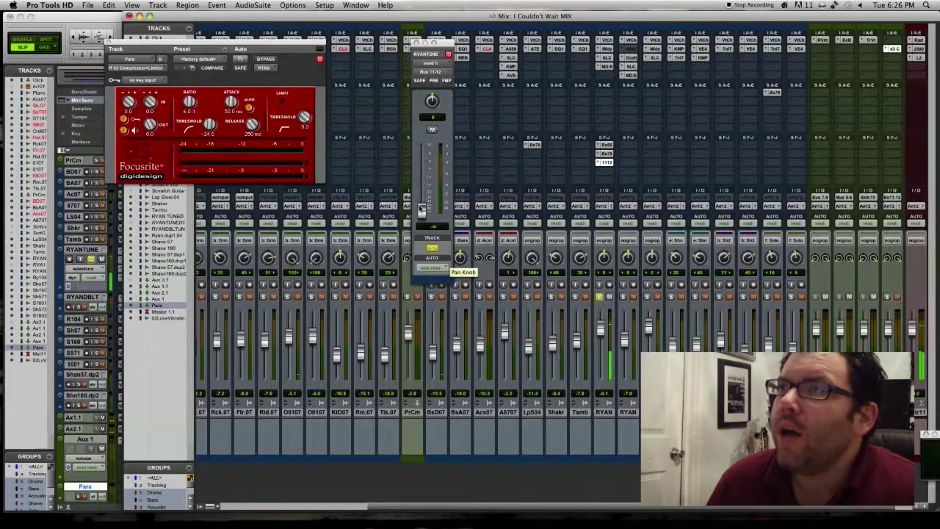
drag(422, 210, 425, 170)
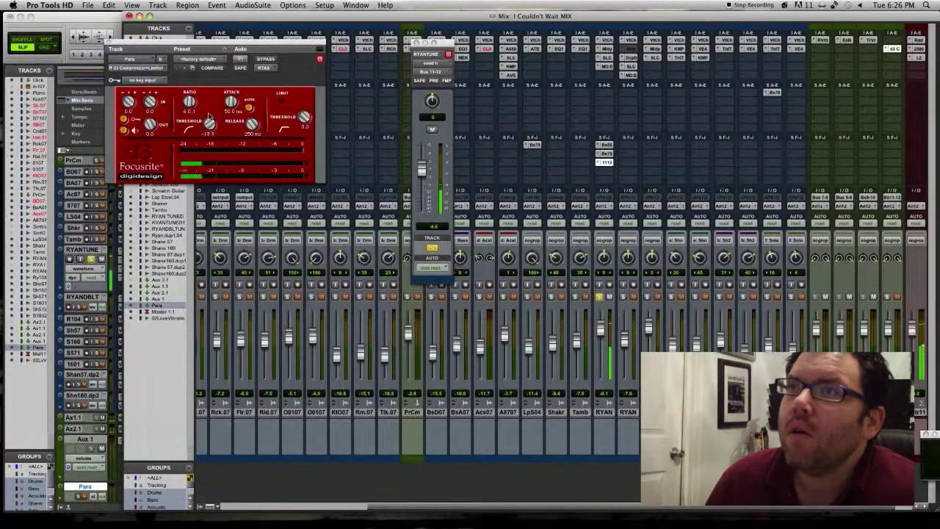
Step: Set the d3 threshold to about -32.6 and ratio to 7.7:1, then unmute the send at -3.4
drag(209, 125, 208, 146)
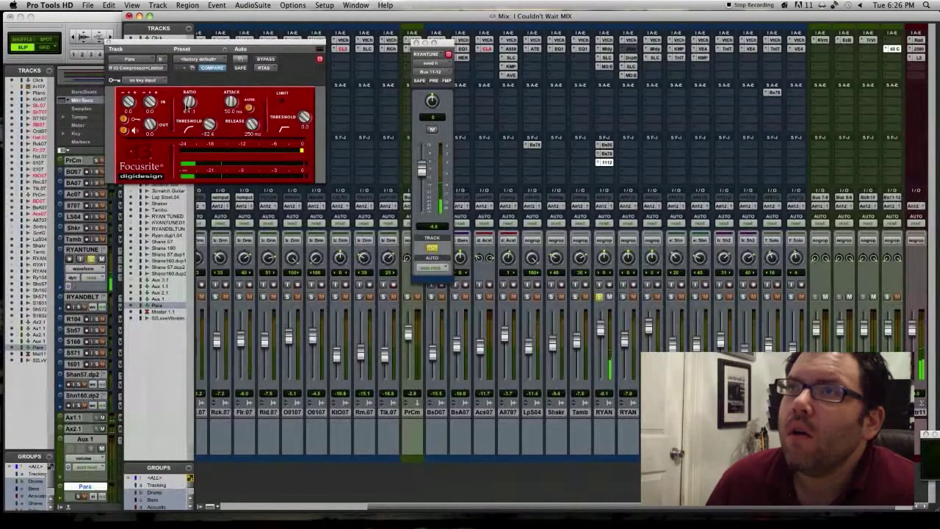
drag(189, 106, 189, 100)
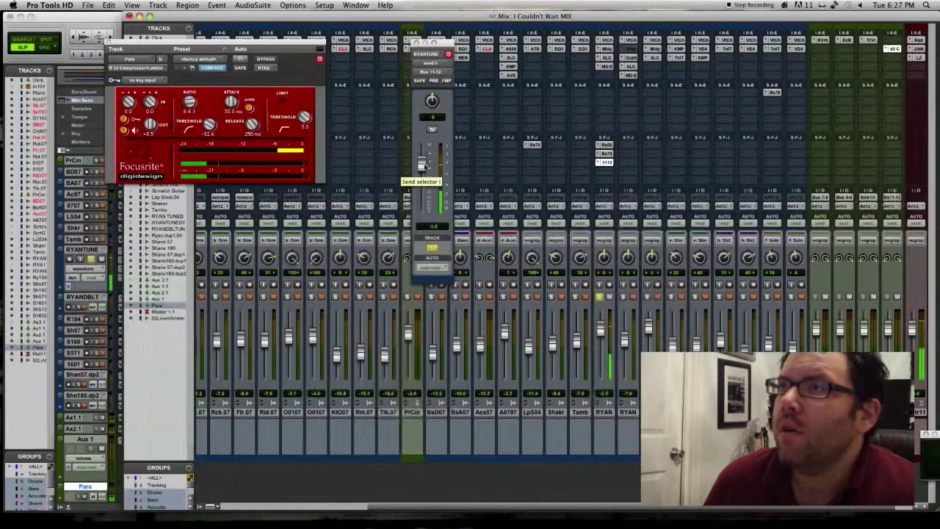
drag(422, 164, 422, 167)
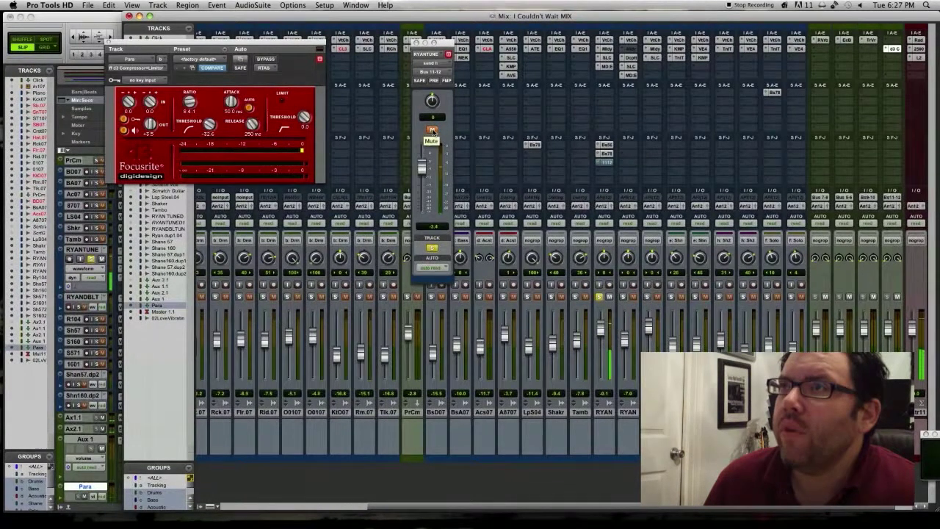
click(432, 130)
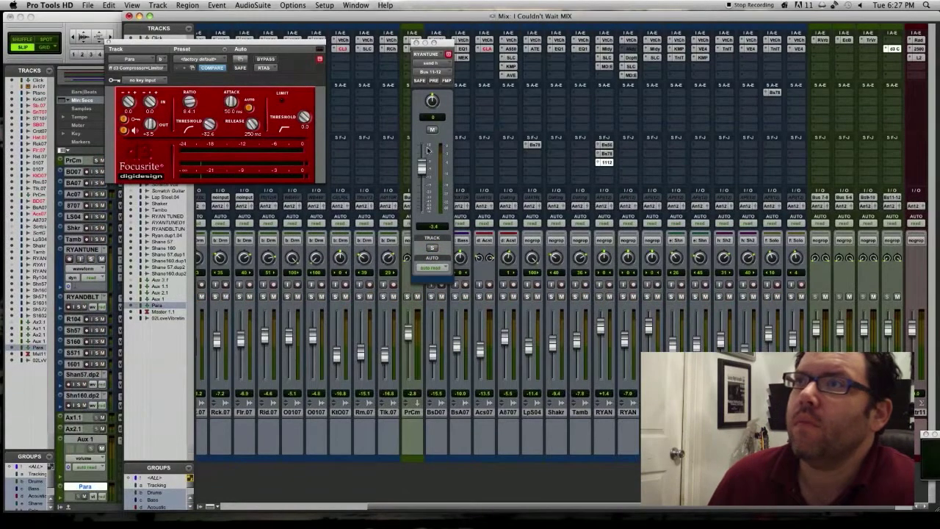
Step: Pull RYANTUNE's Bus 11-12 send fader down to roughly -5.2 dB
drag(423, 170, 423, 171)
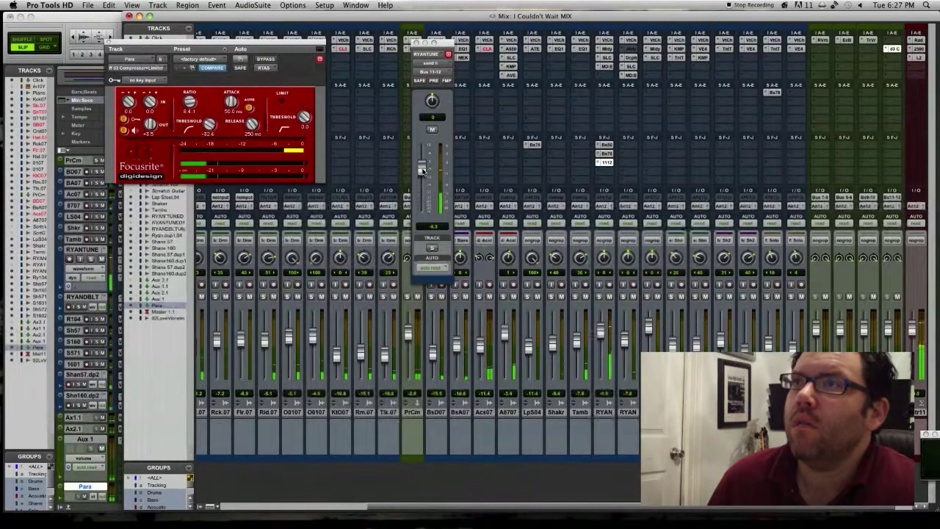